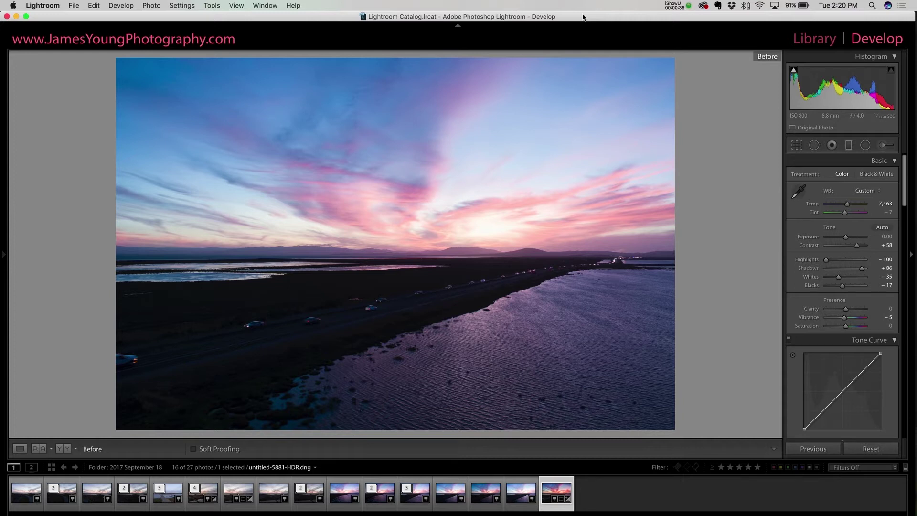
Switch from the Before view back to the edited sunset photo with its vivid pink sky.
key(backslash)
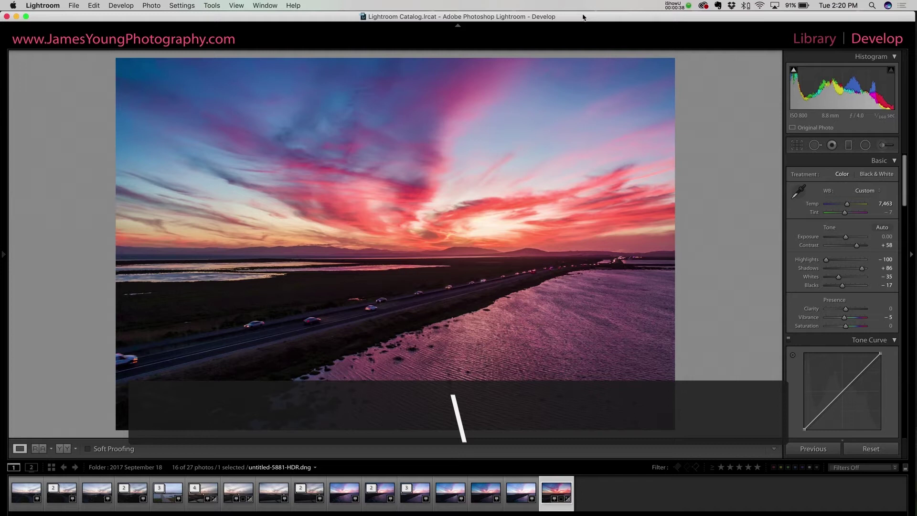
Reset all Develop settings, returning to As Shot white balance 4,450 and zeroed tone sliders.
click(864, 449)
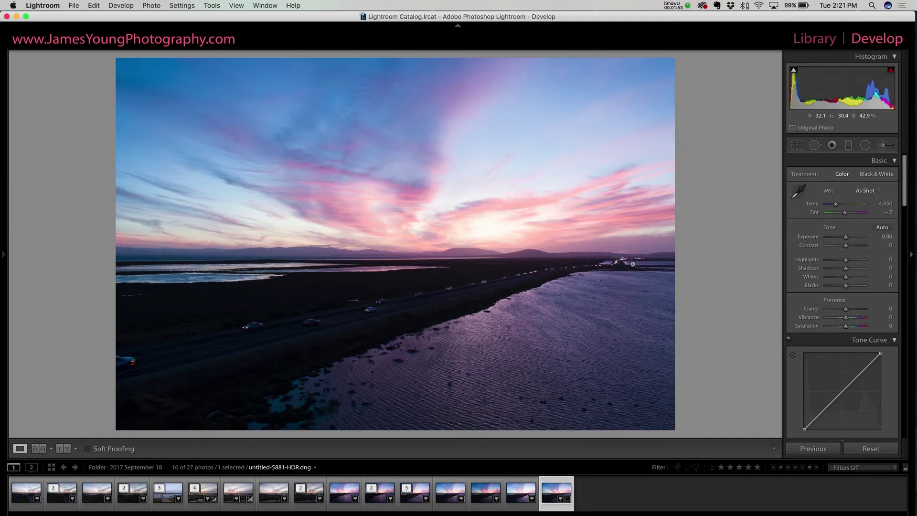
Set Highlights −100, Shadows +83, Whites −35 and Blacks −21 in the Basic panel.
click(827, 260)
drag(828, 263, 813, 261)
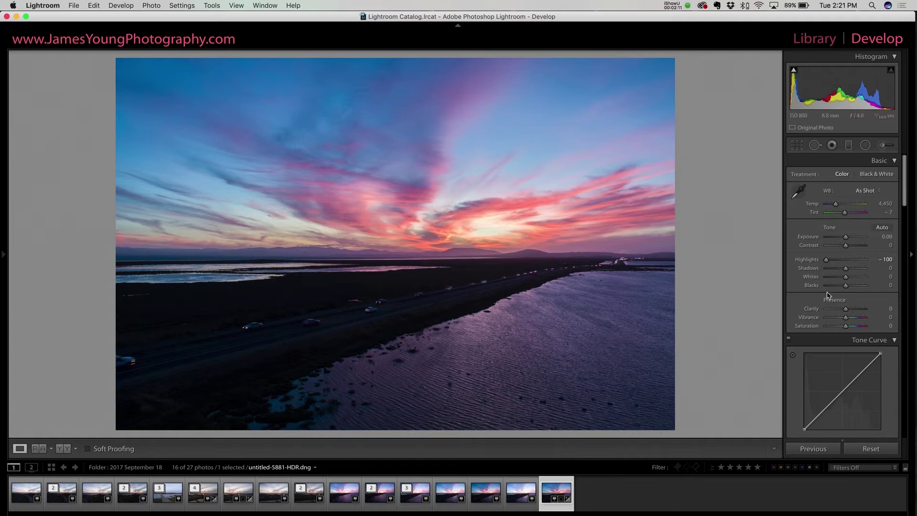
drag(846, 268, 863, 272)
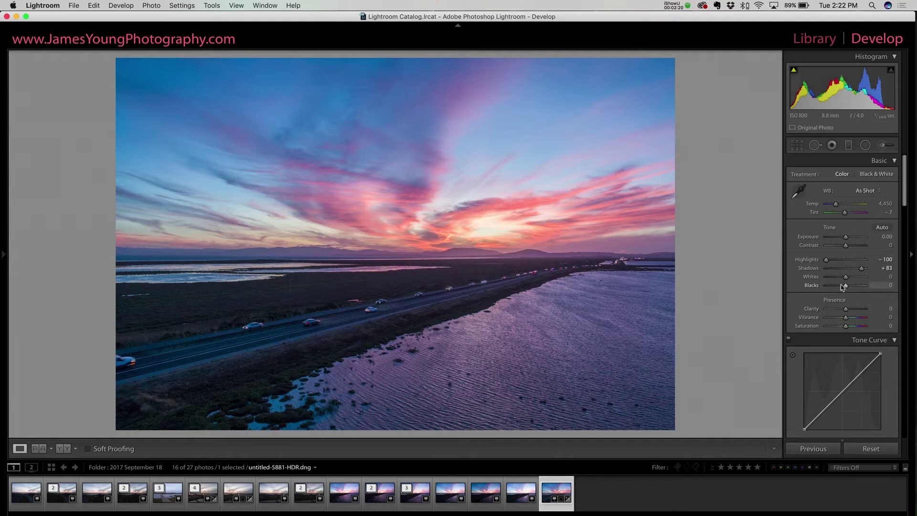
drag(840, 282, 839, 282)
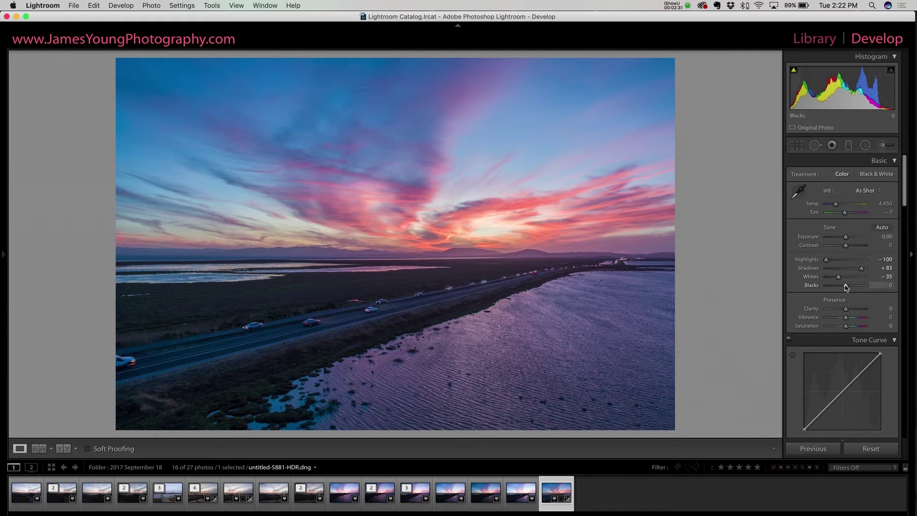
drag(842, 285, 842, 286)
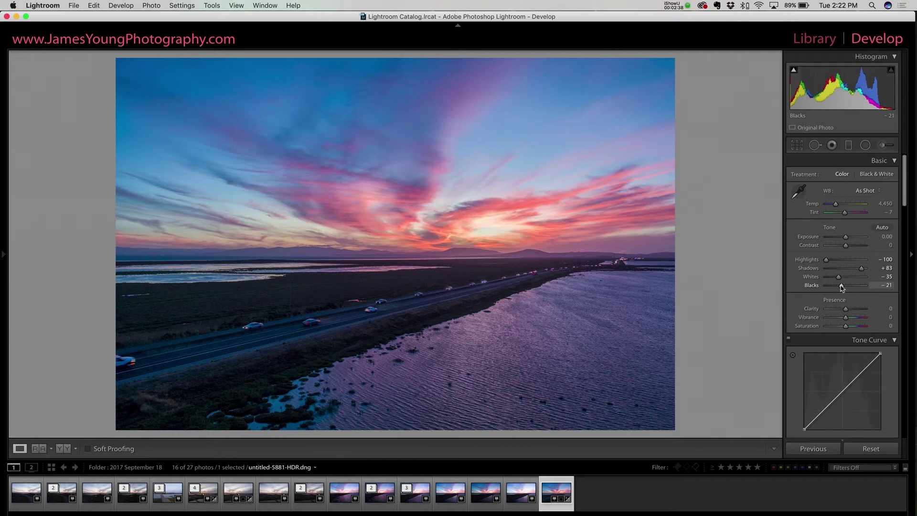
Compare Before/After, then warm Temp to 7,571 and lower Vibrance to −5.
key(backslash)
key(backslash)
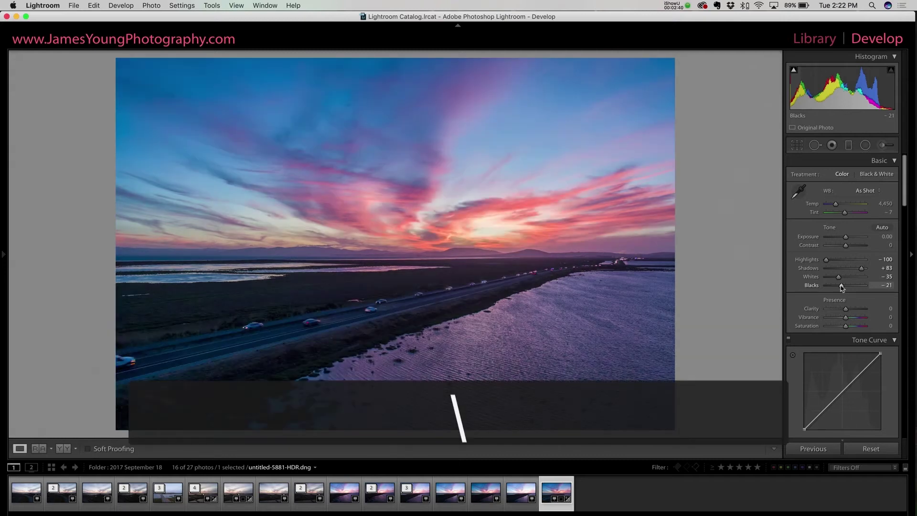
key(backslash)
key(backslash)
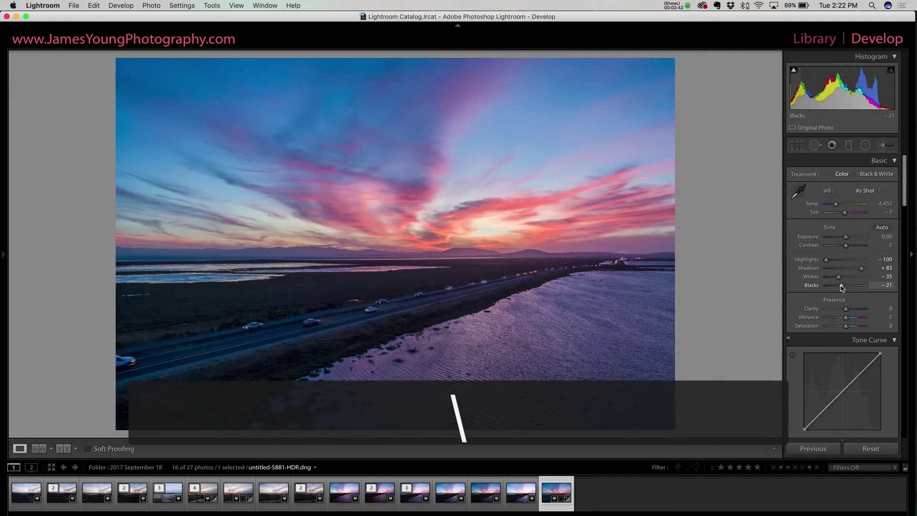
click(836, 205)
drag(836, 207, 848, 208)
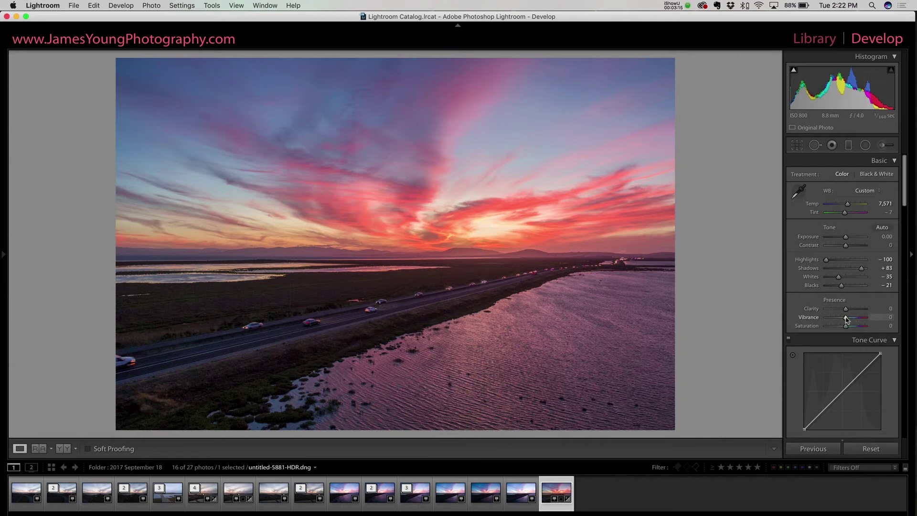
key(Down)
Undo the previous orange change and set HSL Orange saturation to −15.
key(super+z)
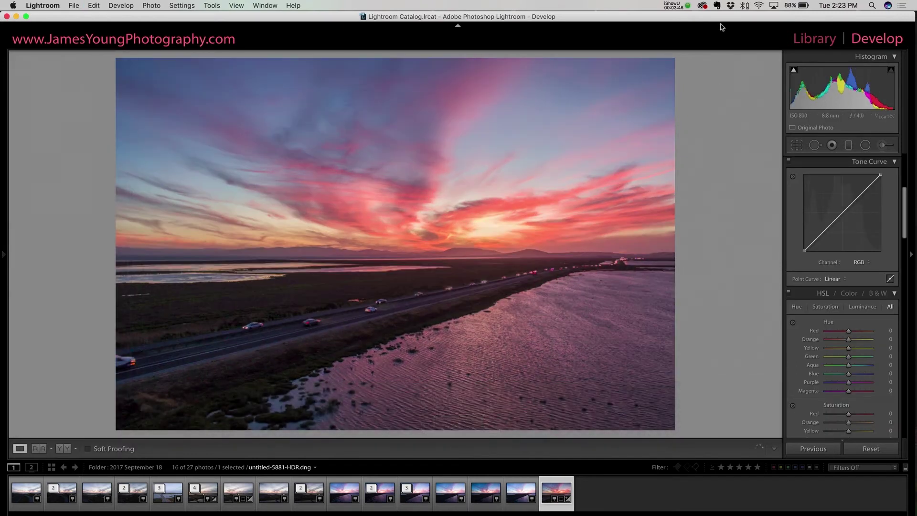
scroll(802, 292, down, 5)
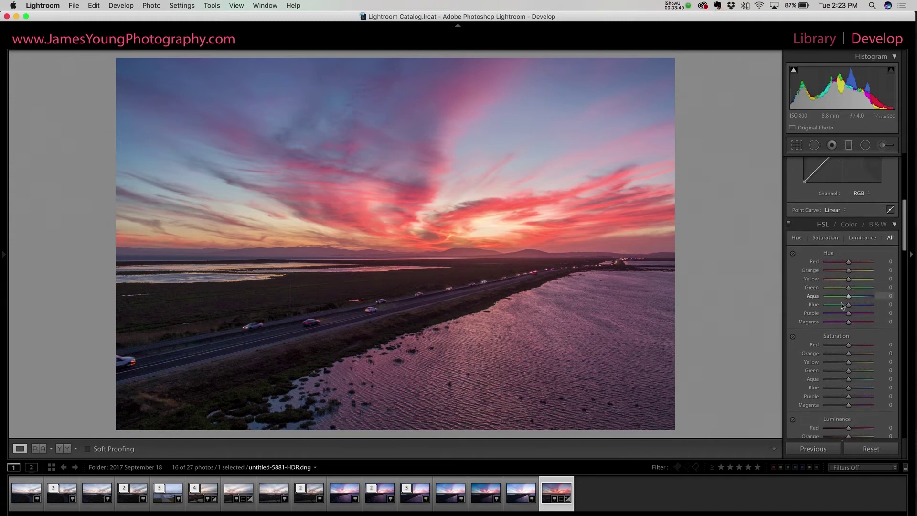
scroll(842, 305, down, 4)
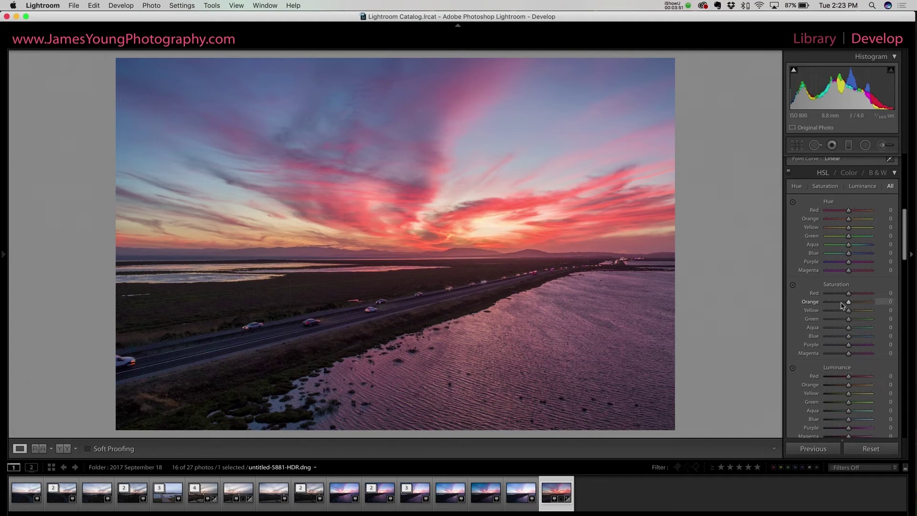
key(Down)
key(Down)
key(Down)
key(Down)
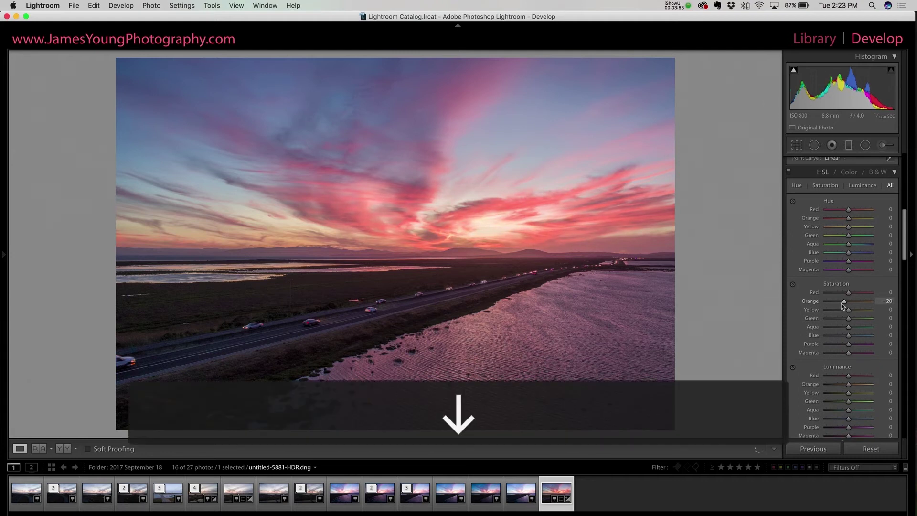
key(Up)
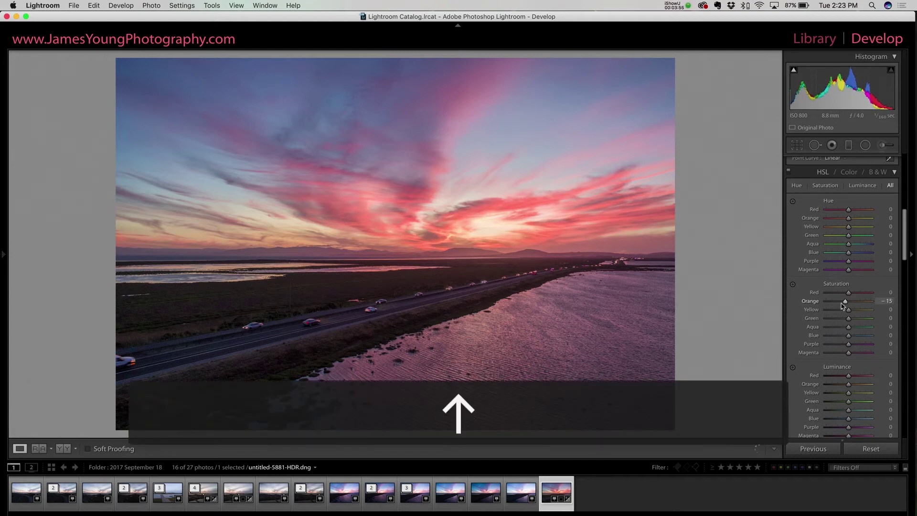
scroll(843, 305, down, 1)
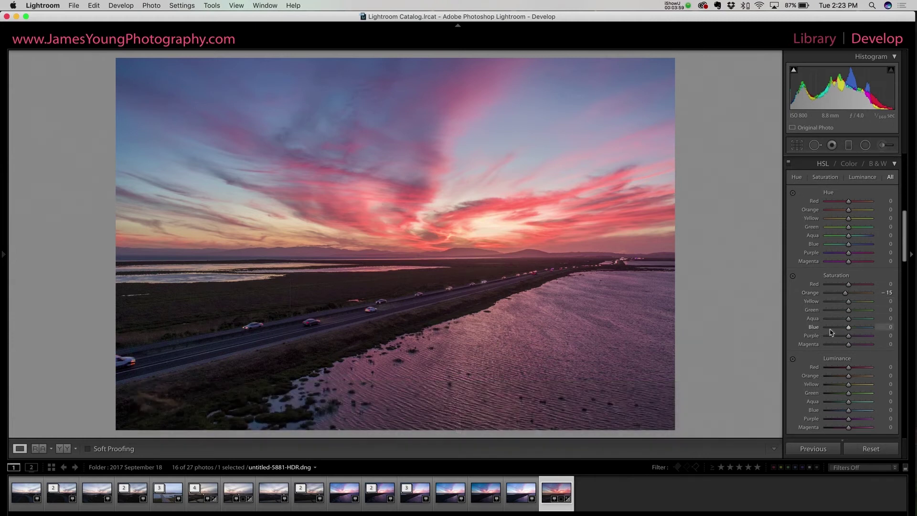
scroll(831, 332, down, 1)
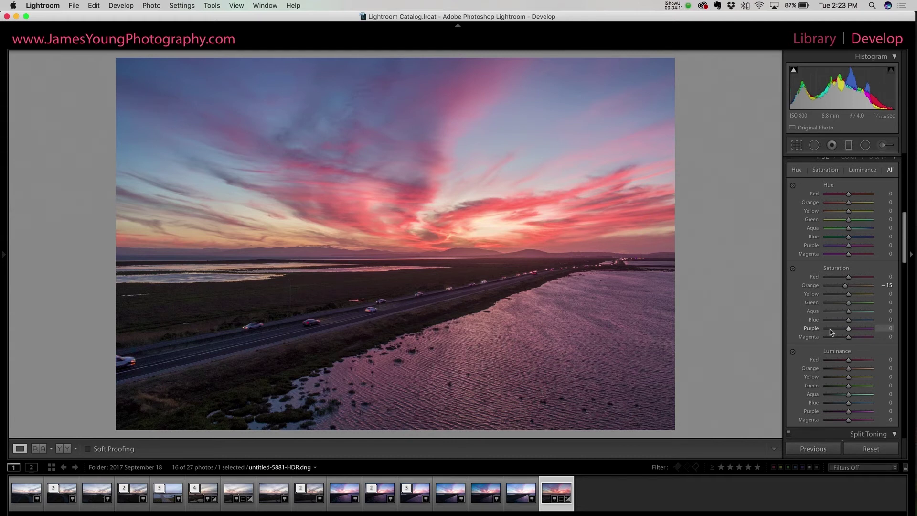
scroll(831, 332, down, 10)
Raise Effects Dehaze to +30.
scroll(832, 332, down, 5)
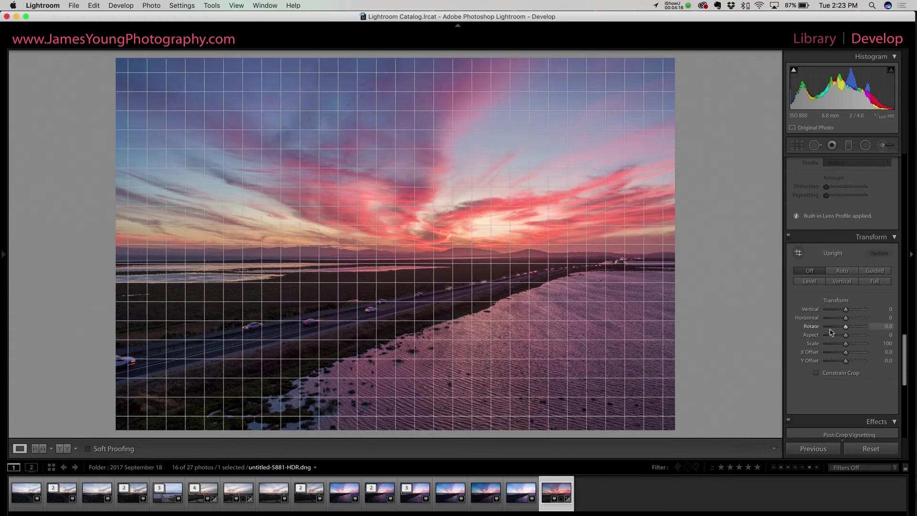
scroll(839, 305, down, 5)
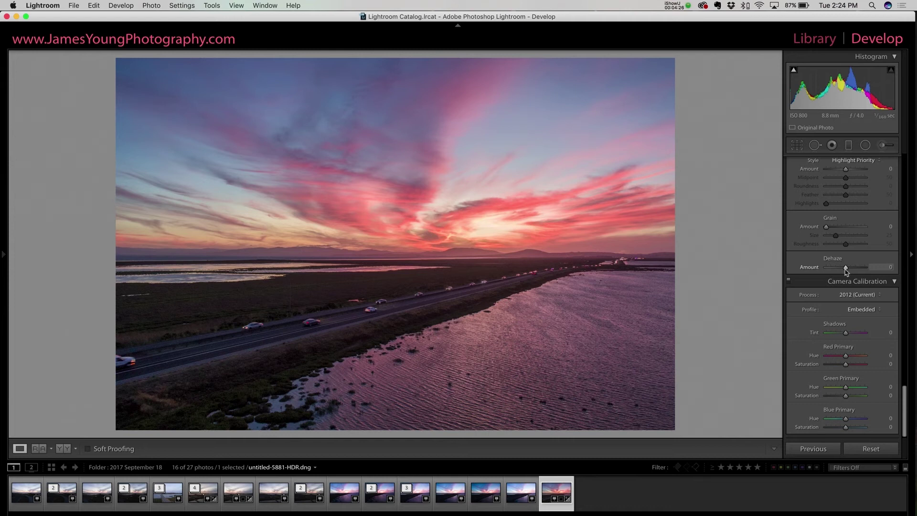
key(Up)
key(Up)
key(Up)
key(Up)
key(Up)
key(Up)
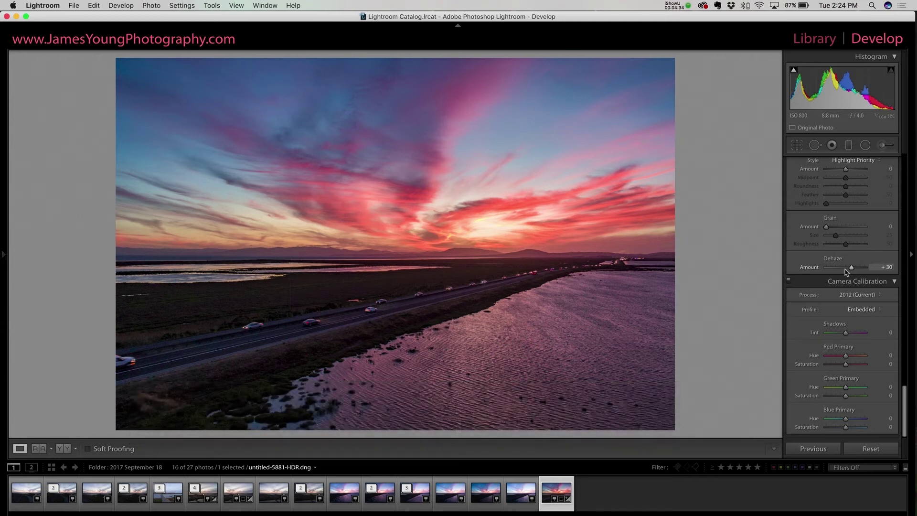
Set Sharpening Amount to 78 and Luminance noise reduction to 36.
scroll(846, 272, up, 2)
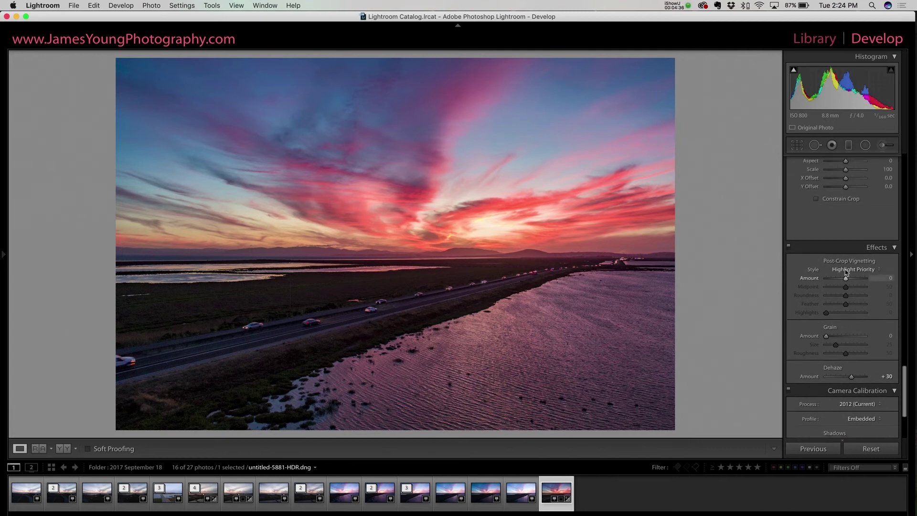
scroll(847, 272, up, 10)
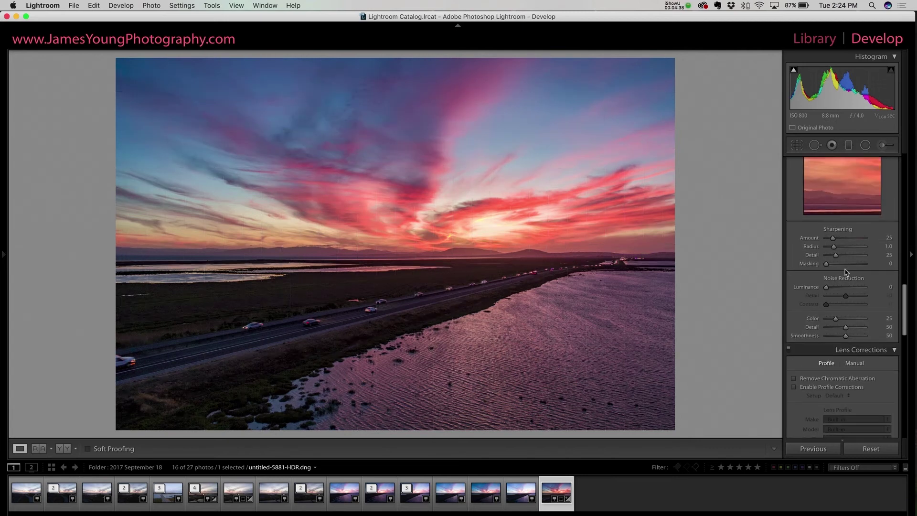
scroll(846, 272, up, 2)
click(847, 285)
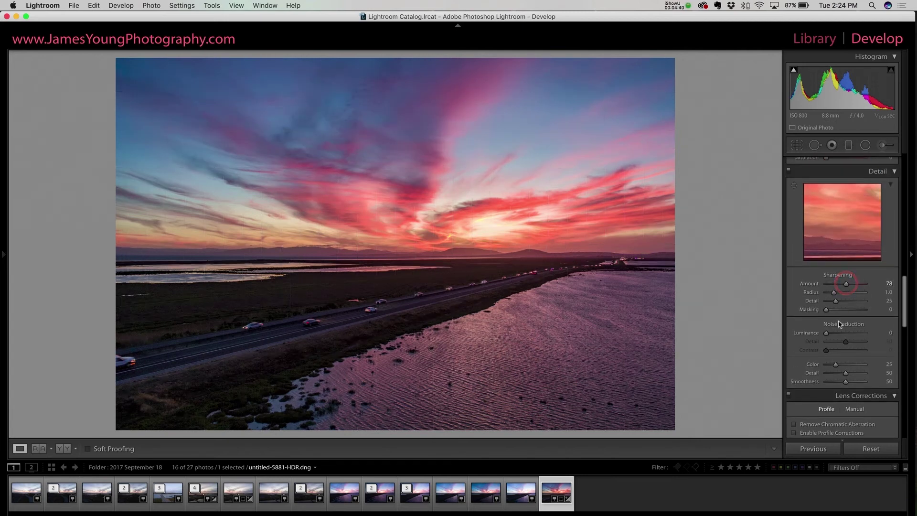
scroll(831, 338, down, 2)
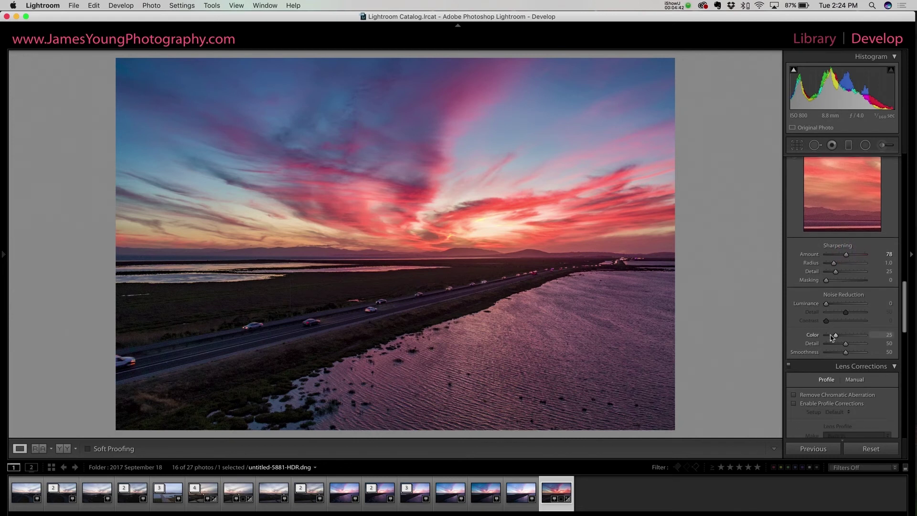
click(833, 306)
drag(834, 308, 842, 307)
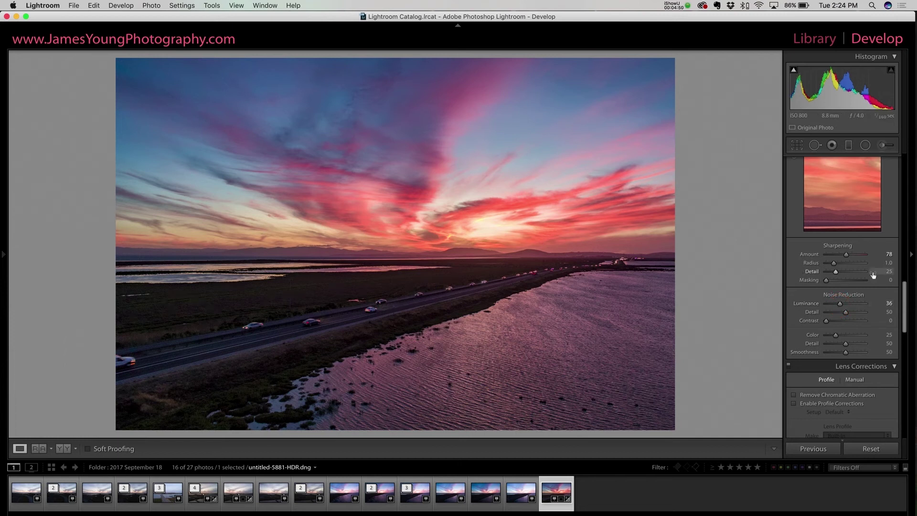
scroll(835, 276, up, 3)
scroll(837, 277, up, 10)
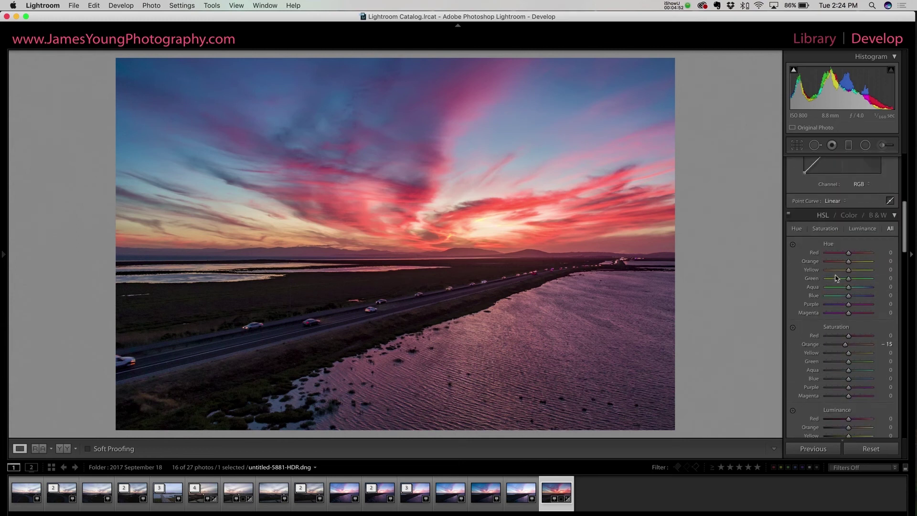
scroll(837, 278, down, 1)
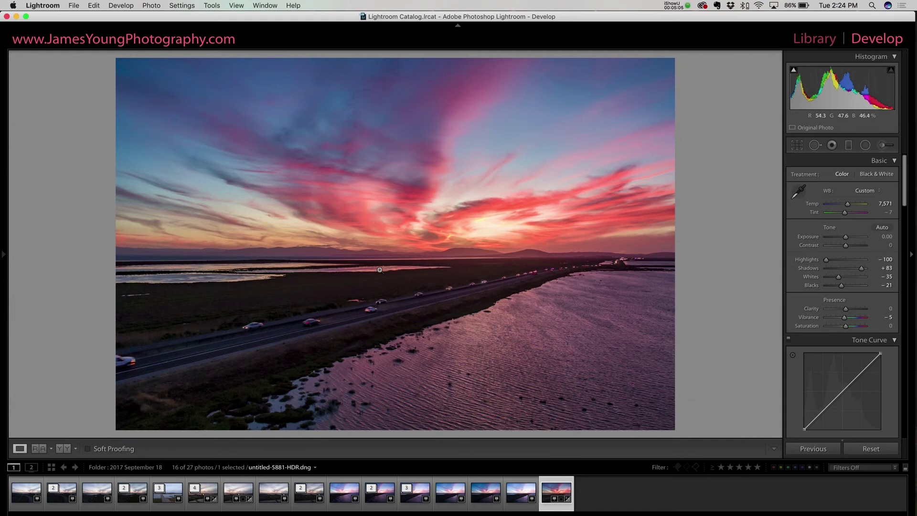
click(401, 261)
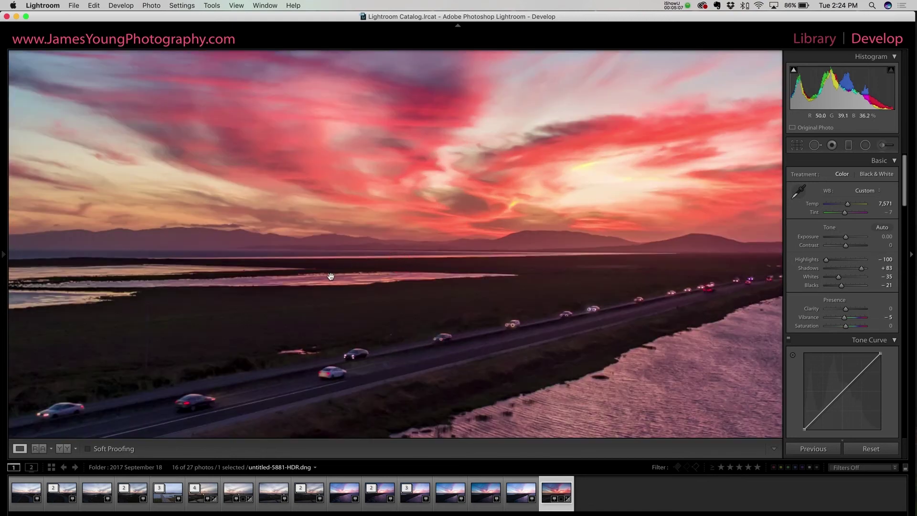
drag(312, 265, 533, 73)
drag(494, 185, 262, 230)
drag(452, 223, 412, 361)
click(411, 359)
click(420, 342)
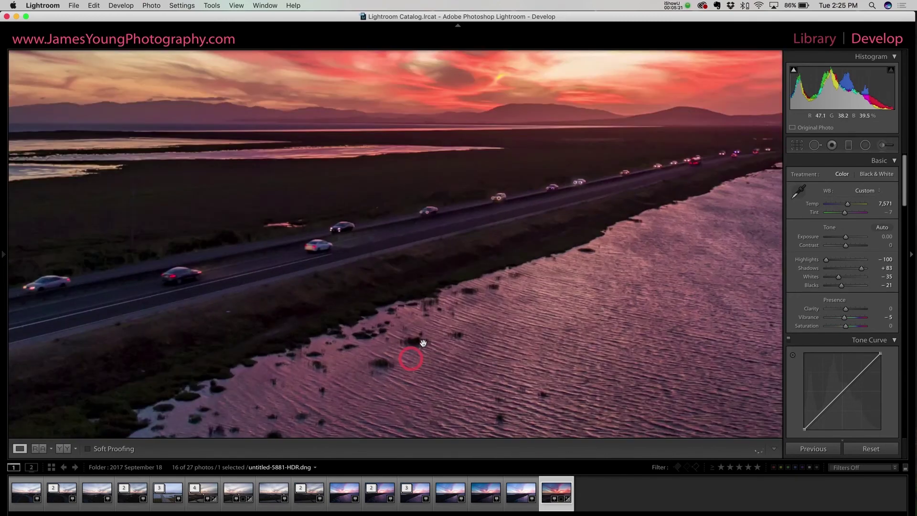
click(533, 196)
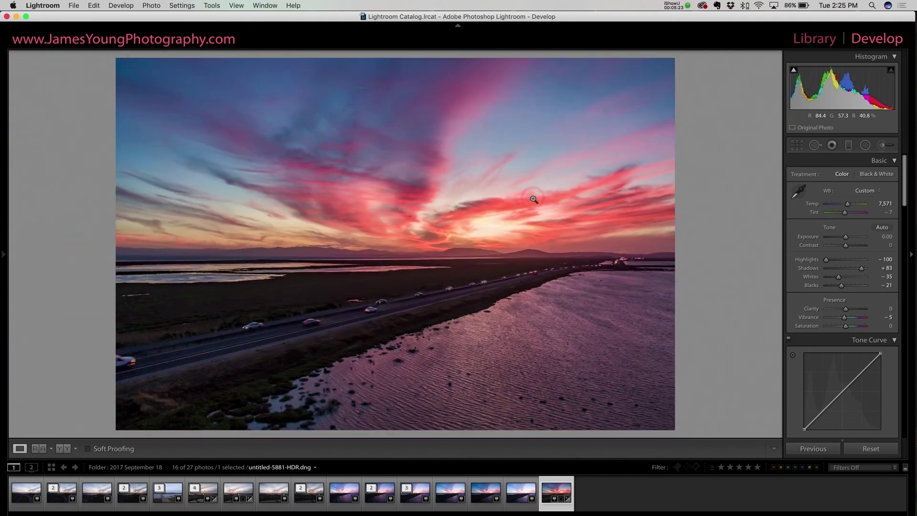
key(backslash)
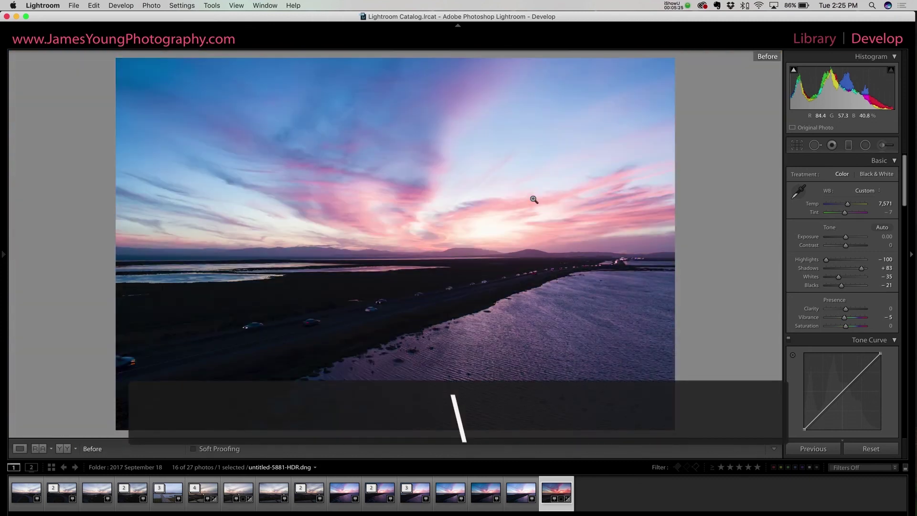
key(backslash)
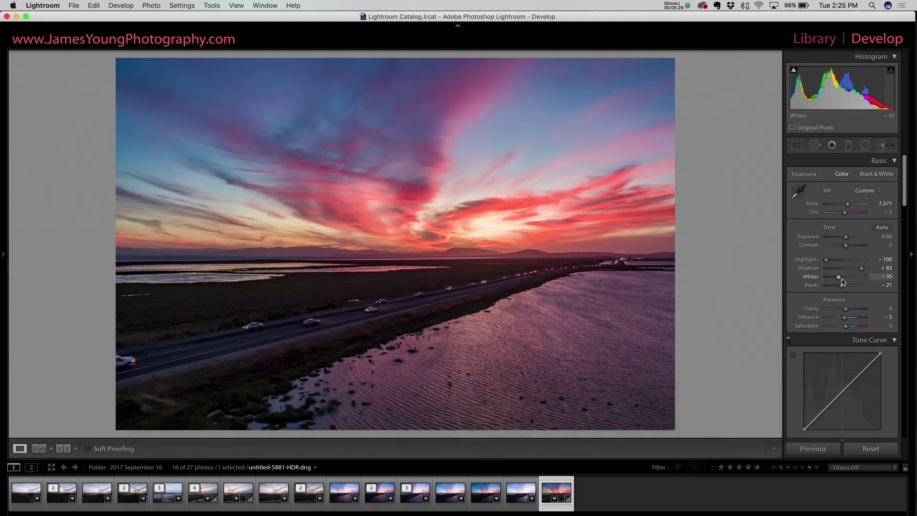
scroll(837, 287, down, 10)
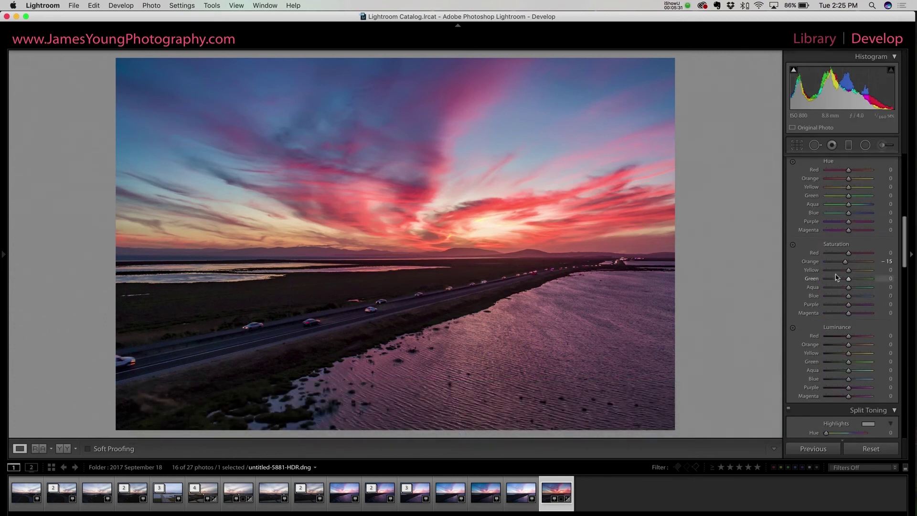
scroll(828, 326, up, 10)
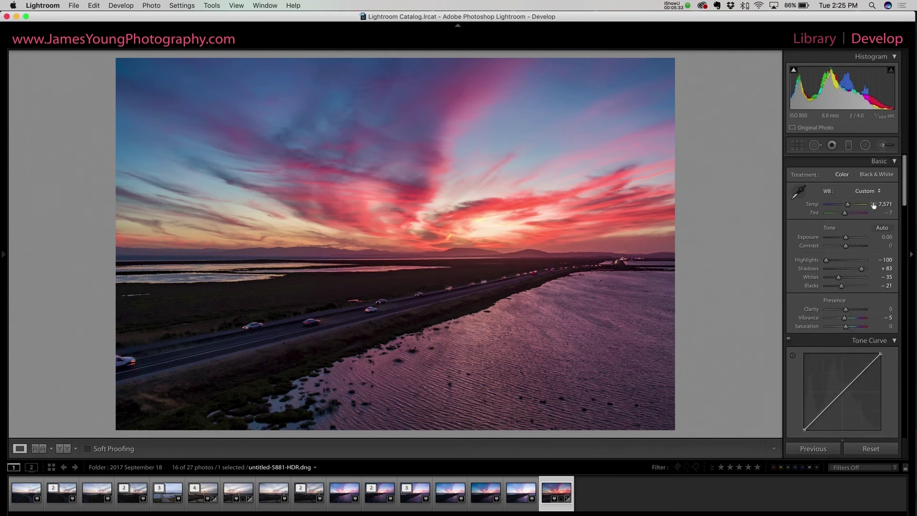
click(855, 207)
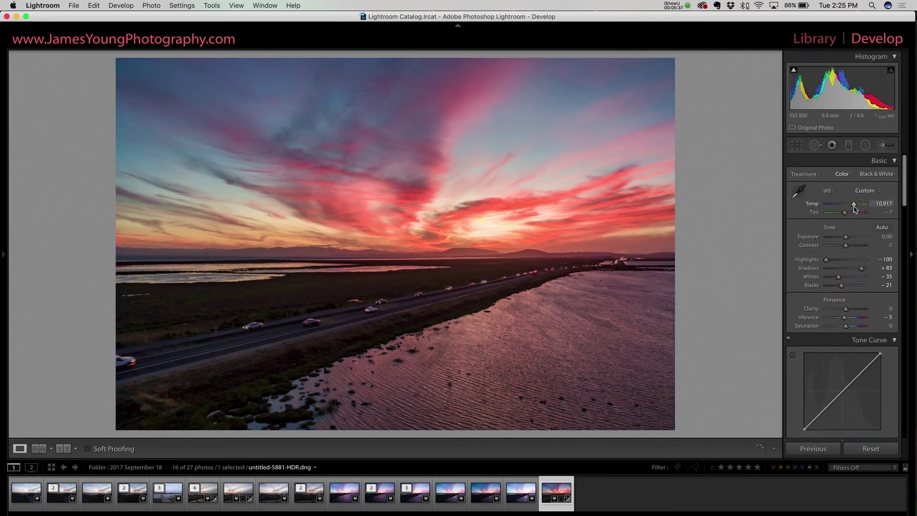
key(super+z)
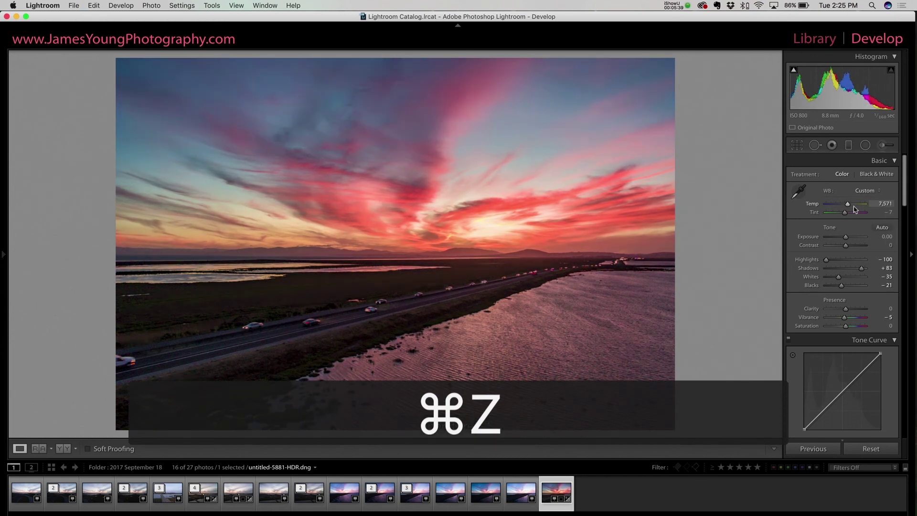